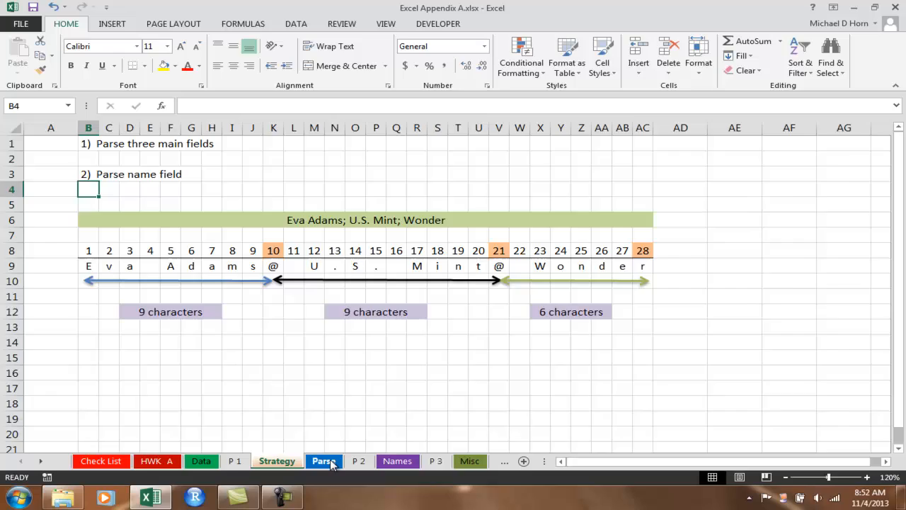
Step: Examine the arguments of the FIND formula in the first data row of the Parse sheet's Find column
{"action": "left_click", "coordinate": [326, 462]}
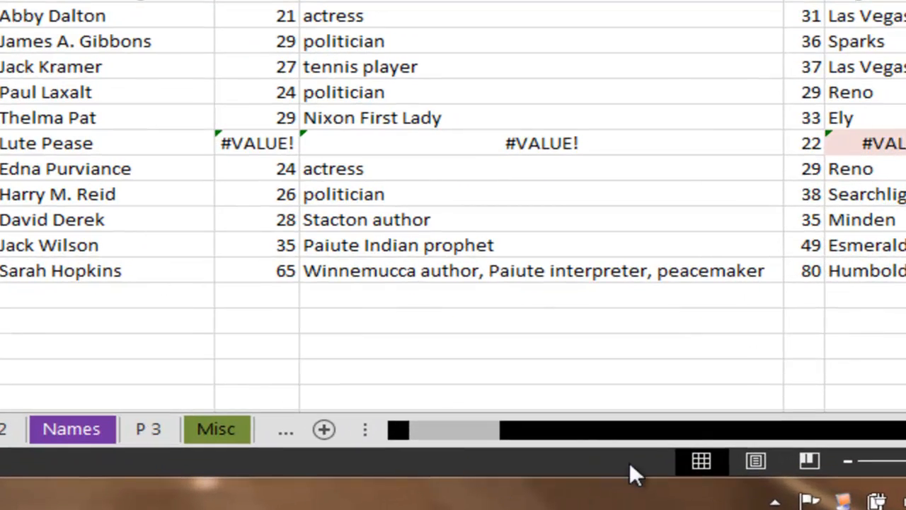
{"action": "left_click_drag", "start_coordinate": [589, 430], "coordinate": [372, 430]}
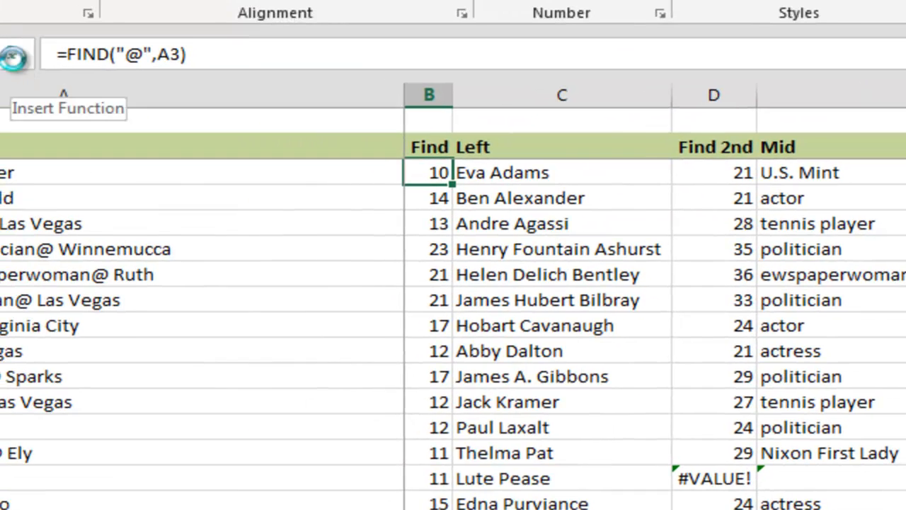
{"action": "left_click", "coordinate": [13, 58]}
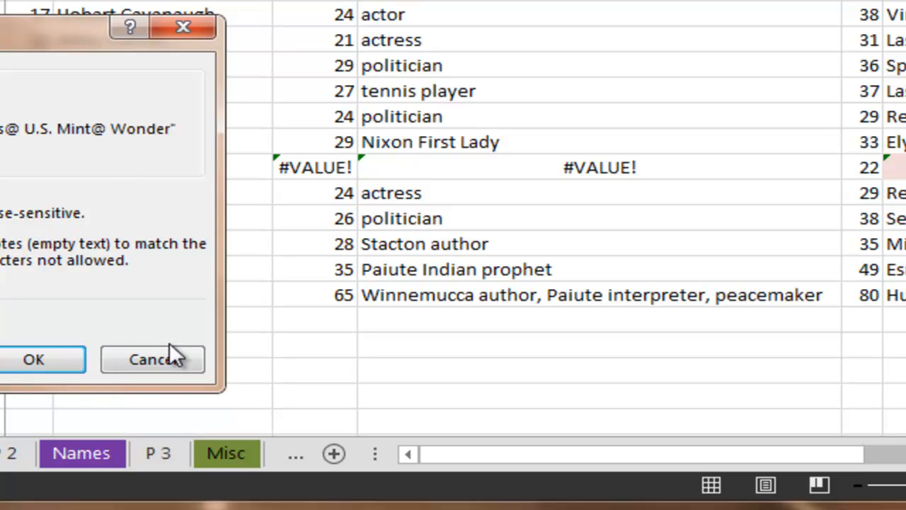
{"action": "left_click", "coordinate": [162, 361]}
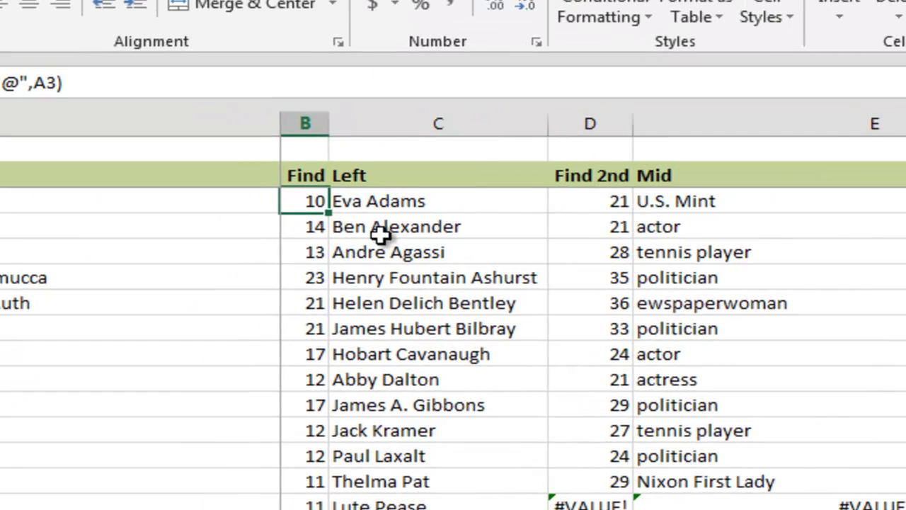
Step: Examine the cell references used by the LEFT formula in C3
{"action": "left_click", "coordinate": [410, 204]}
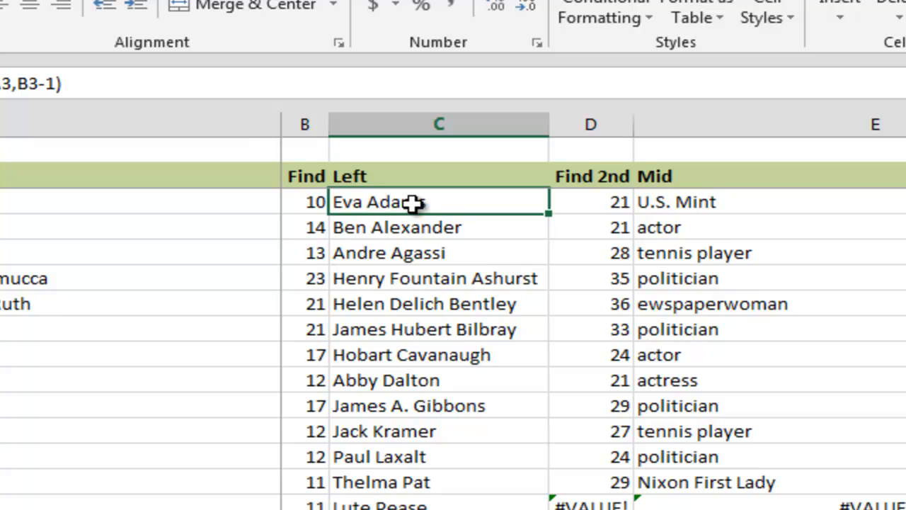
{"action": "left_click", "coordinate": [96, 84]}
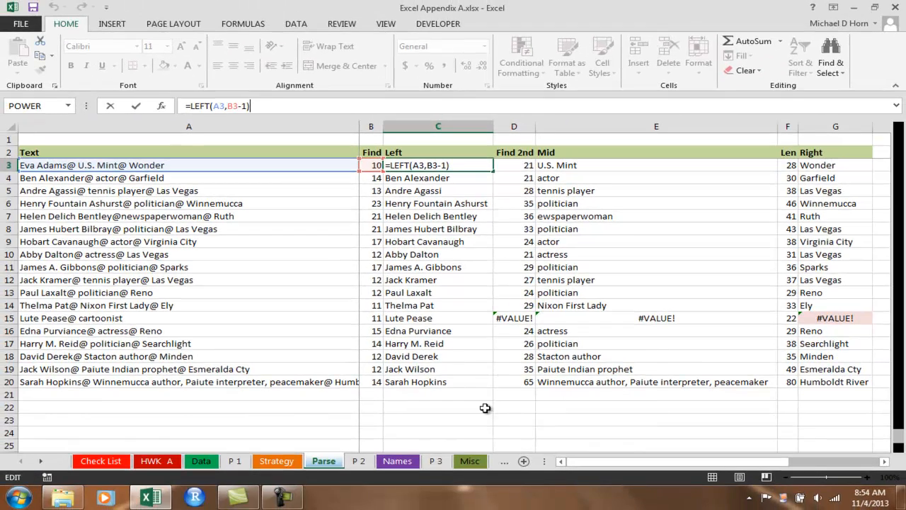
{"action": "left_click", "coordinate": [485, 408]}
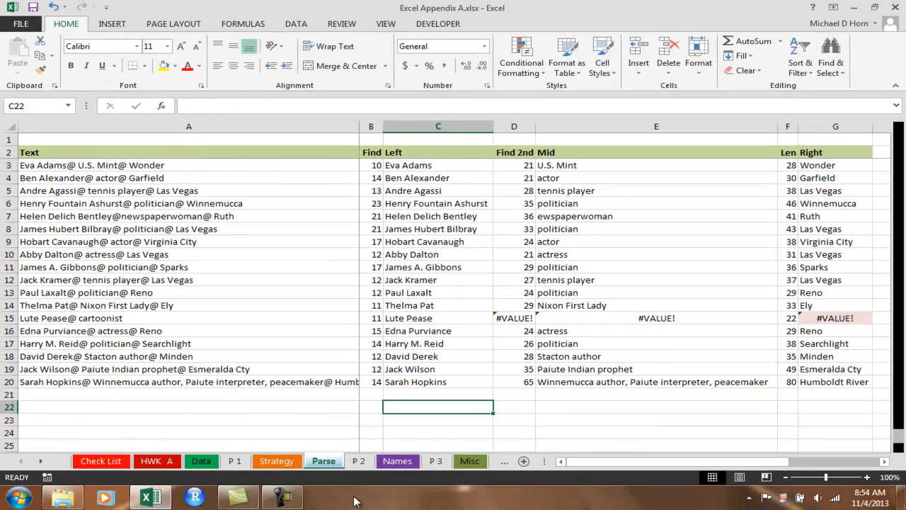
Step: Locate the second @ on the Strategy sheet and examine the arguments of the FIND formula in D3 of the Parse sheet
{"action": "left_click", "coordinate": [276, 461]}
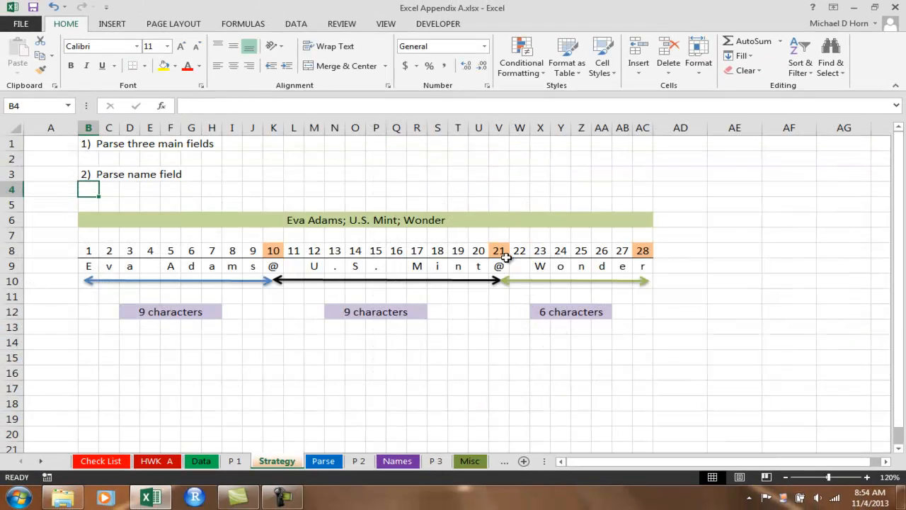
{"action": "left_click", "coordinate": [500, 265]}
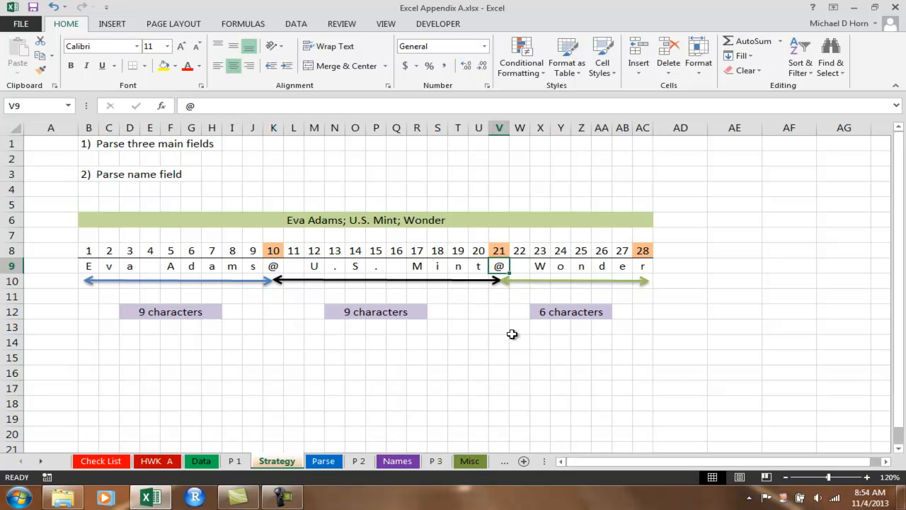
{"action": "left_click", "coordinate": [333, 463]}
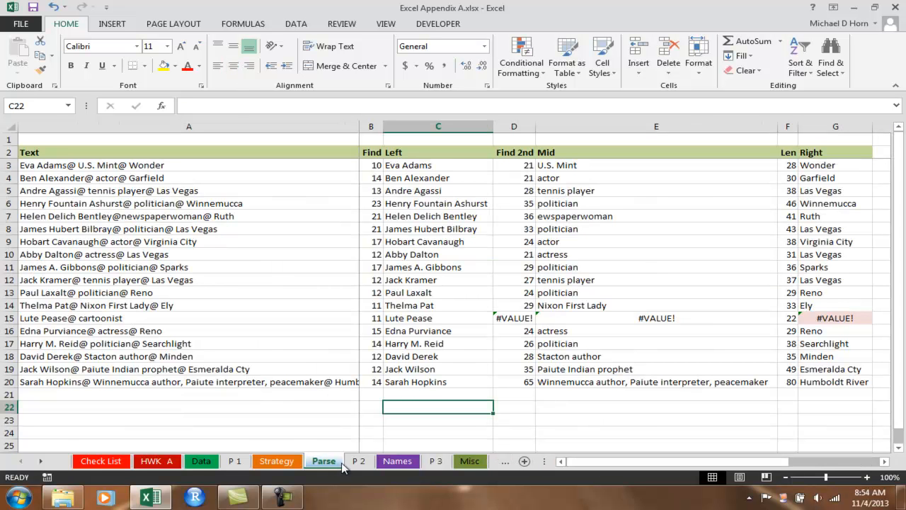
{"action": "left_click", "coordinate": [509, 165]}
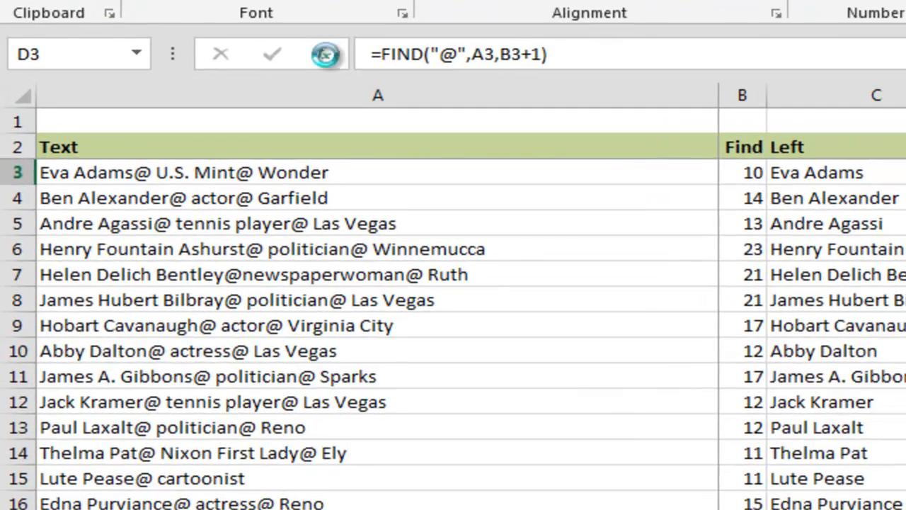
{"action": "left_click", "coordinate": [326, 55]}
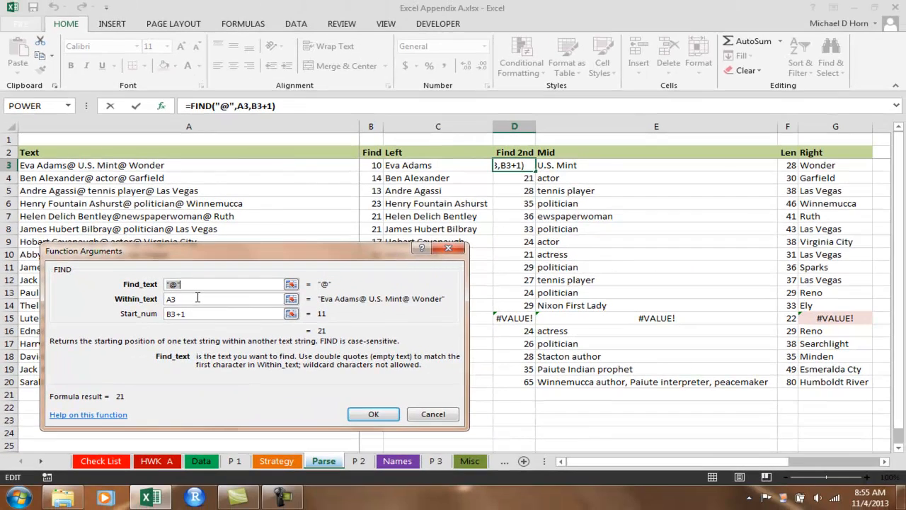
{"action": "left_click", "coordinate": [443, 414]}
Step: On the Strategy sheet, examine the characters between the two @ delimiters, ending with positions 12 to 20 selected
{"action": "left_click", "coordinate": [283, 461]}
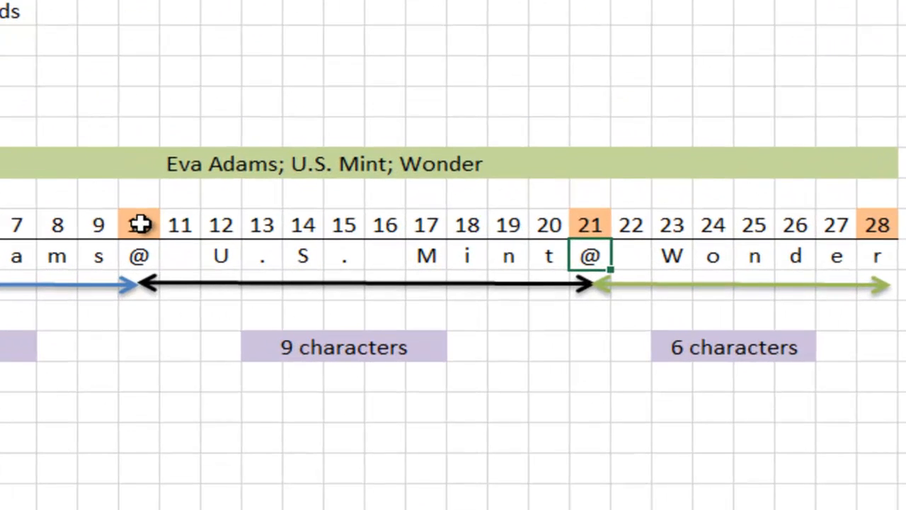
{"action": "left_click", "coordinate": [140, 224]}
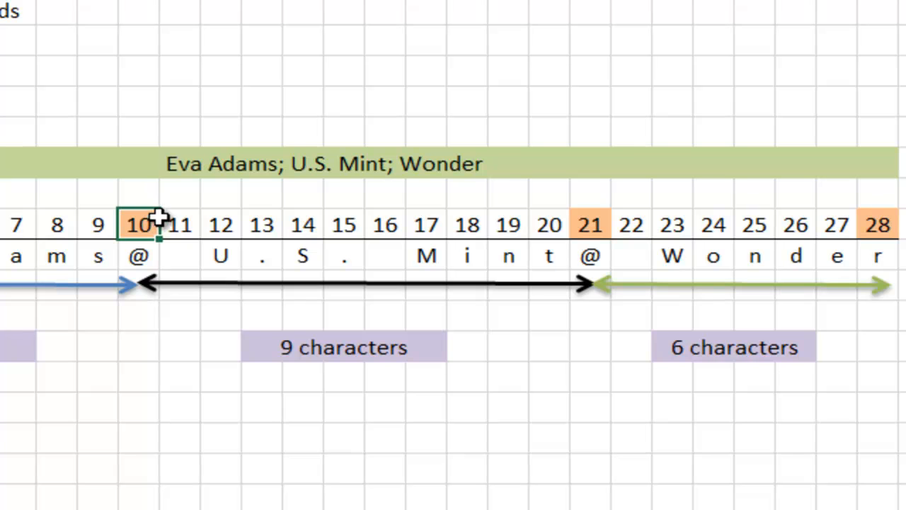
{"action": "left_click_drag", "start_coordinate": [169, 226], "coordinate": [564, 268]}
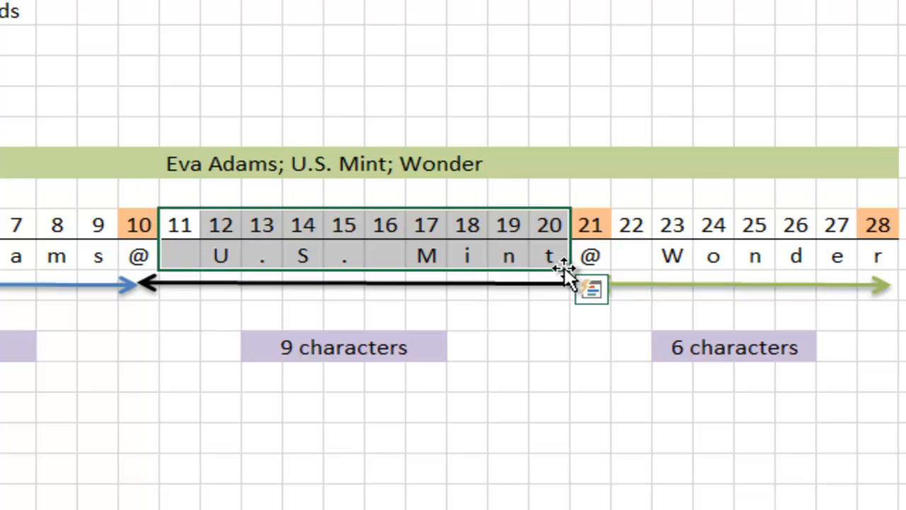
{"action": "left_click", "coordinate": [183, 255]}
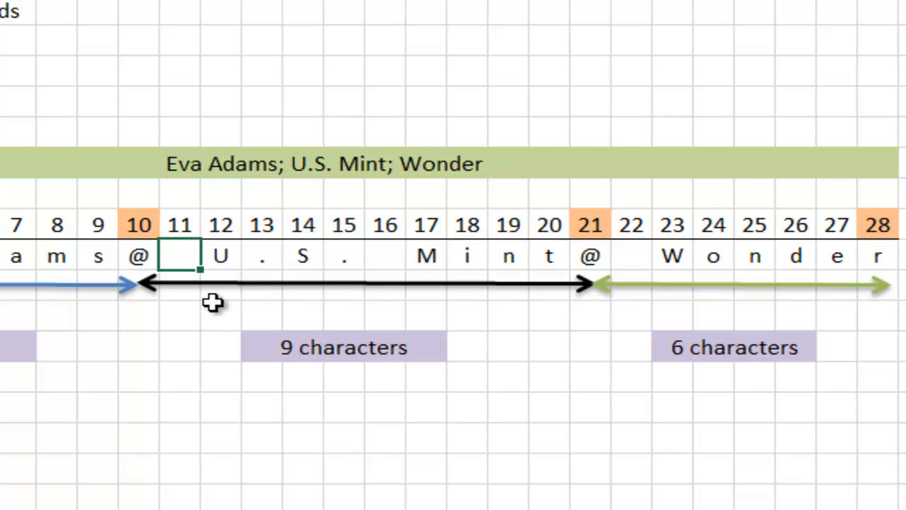
{"action": "left_click", "coordinate": [234, 232]}
{"action": "left_click_drag", "start_coordinate": [235, 243], "coordinate": [556, 261]}
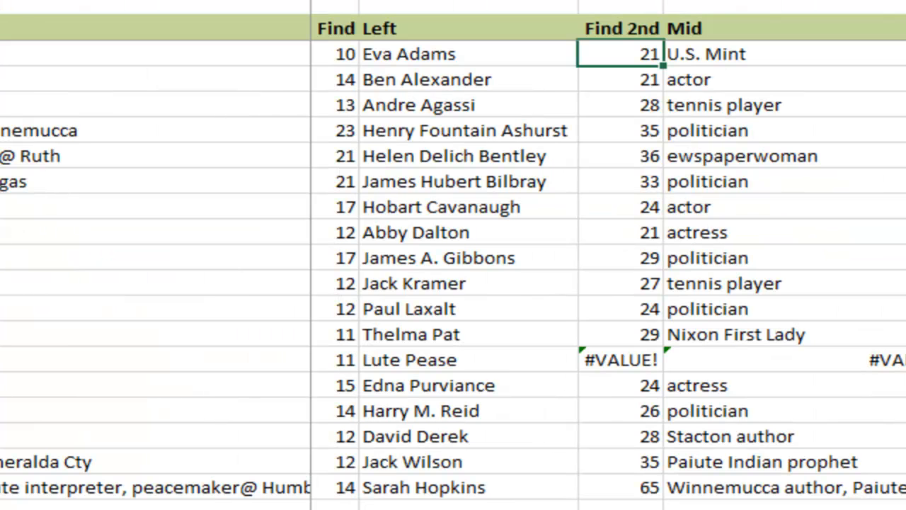
Step: Examine the arguments of the MID formula in E3 on the Parse sheet
{"action": "left_click", "coordinate": [818, 55]}
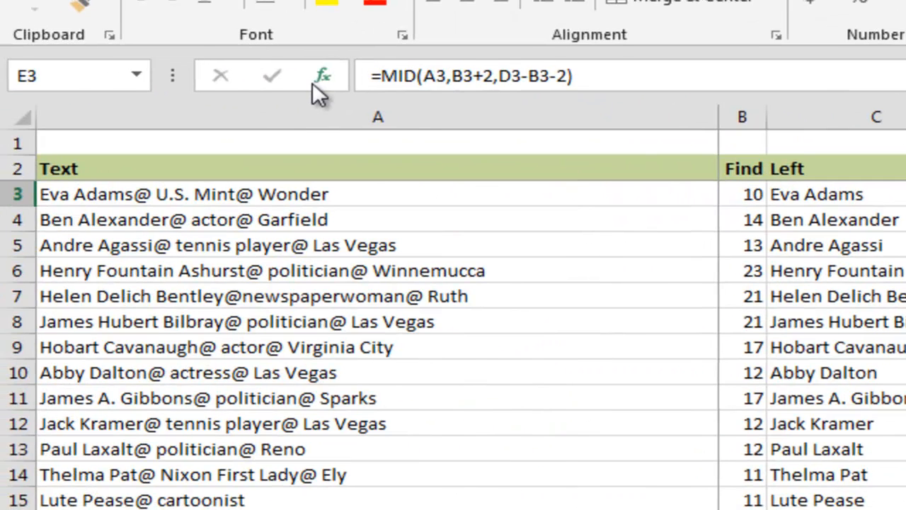
{"action": "left_click", "coordinate": [313, 80]}
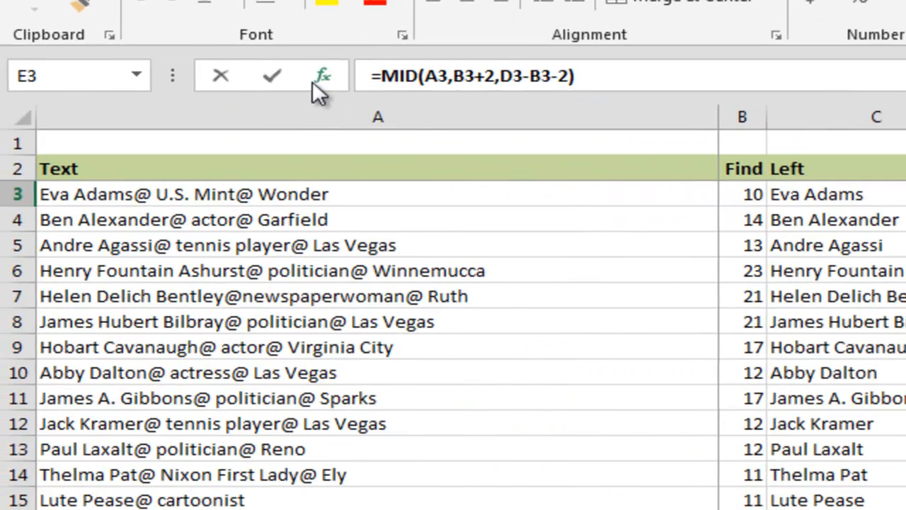
{"action": "left_click", "coordinate": [351, 432]}
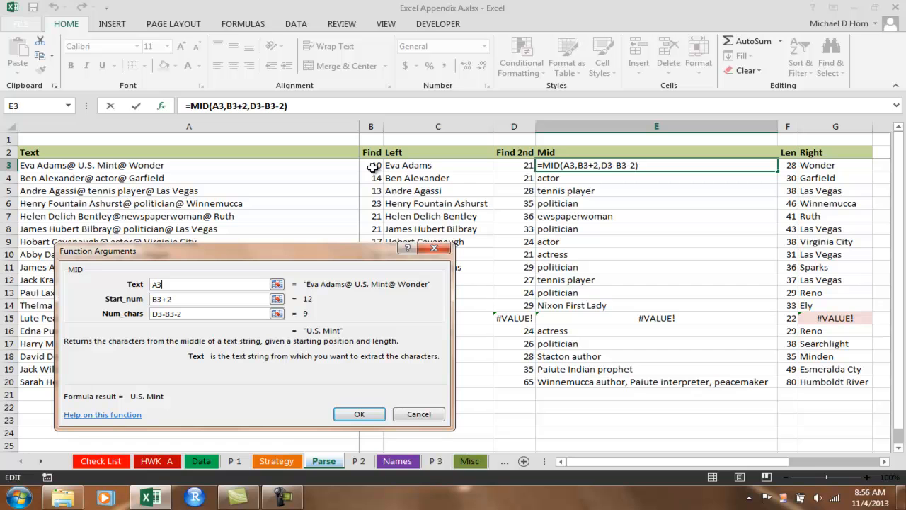
{"action": "left_click", "coordinate": [360, 416]}
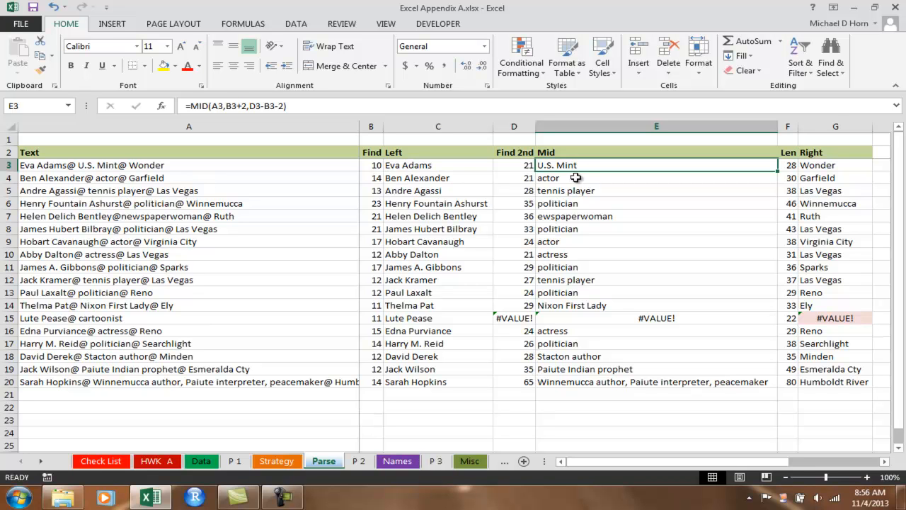
Step: Append "@ Missing" to the text in A15 to supply the missing third field
{"action": "left_click", "coordinate": [134, 321]}
{"action": "left_click", "coordinate": [298, 106]}
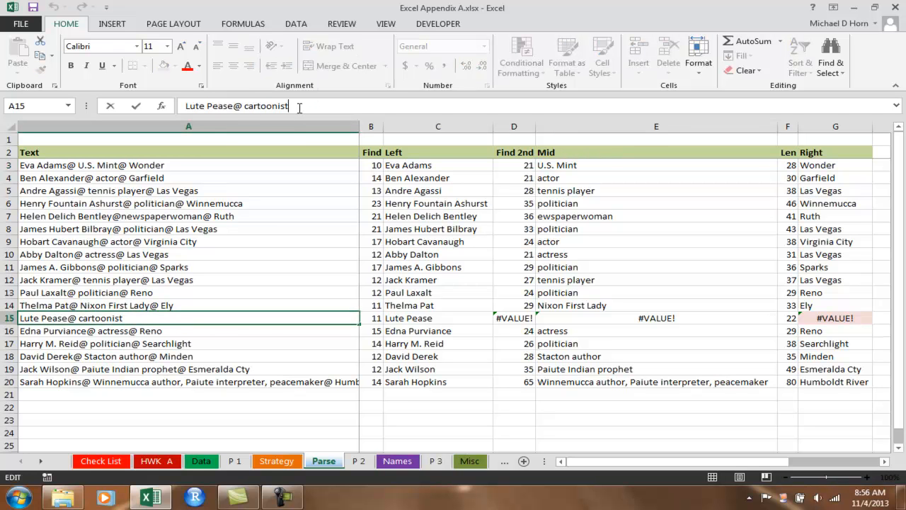
{"action": "type", "text": "@ Missin"}
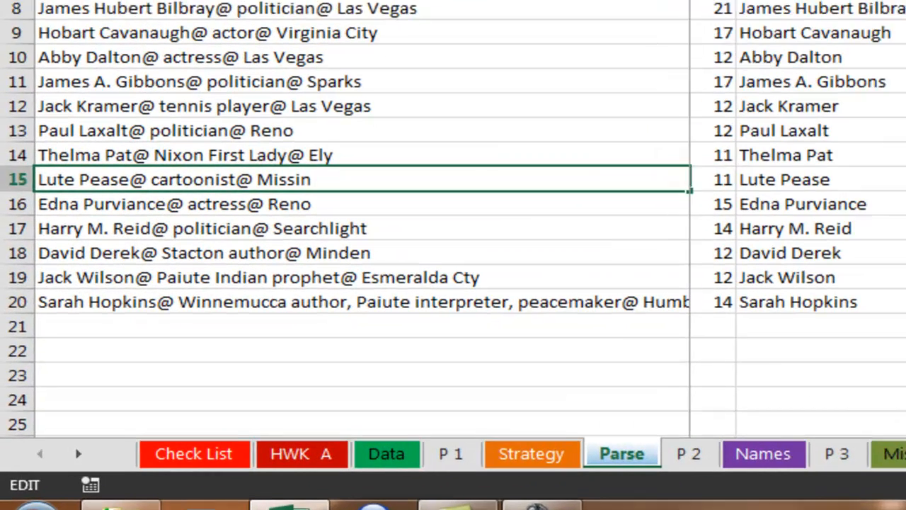
{"action": "type", "text": "g"}
{"action": "key", "text": "Return"}
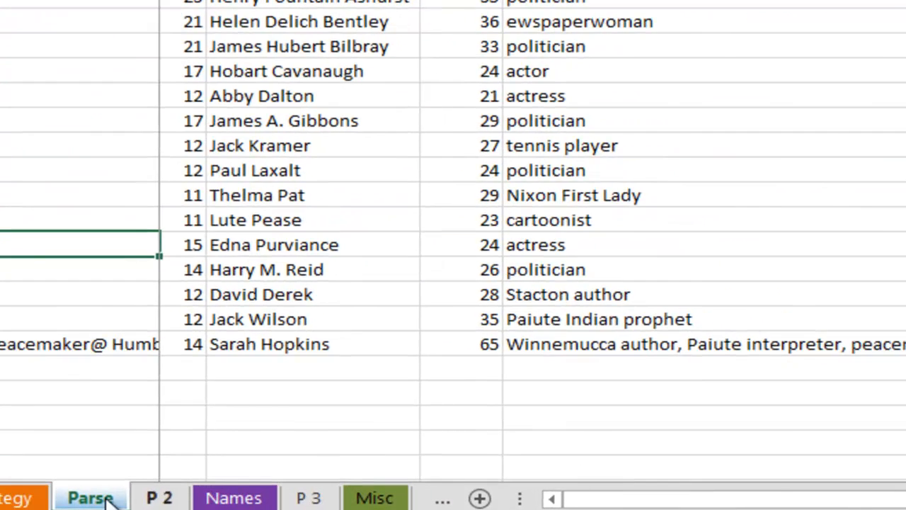
Step: On the Strategy sheet, examine the characters from the second @ at position 21 to the end of the text at position 28
{"action": "left_click", "coordinate": [32, 497]}
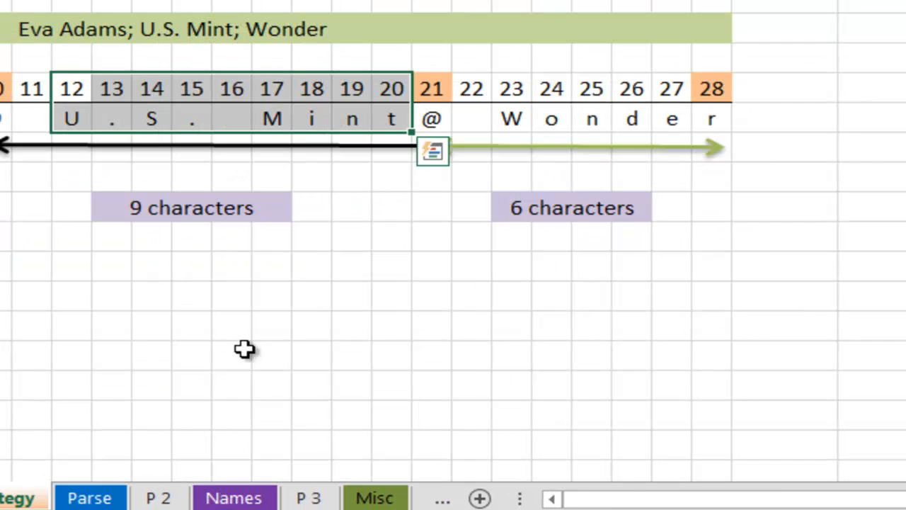
{"action": "left_click_drag", "start_coordinate": [712, 81], "coordinate": [460, 121]}
{"action": "left_click_drag", "start_coordinate": [471, 85], "coordinate": [661, 120]}
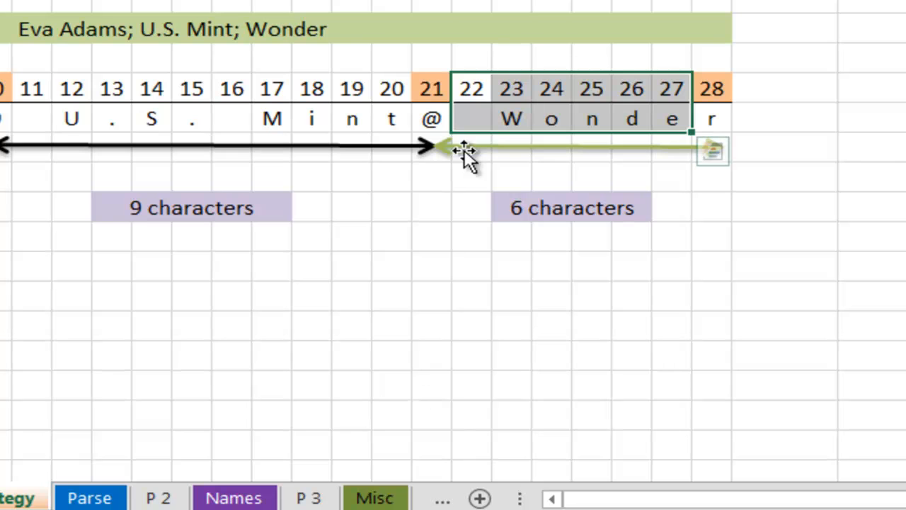
{"action": "left_click", "coordinate": [430, 86]}
{"action": "left_click", "coordinate": [710, 88]}
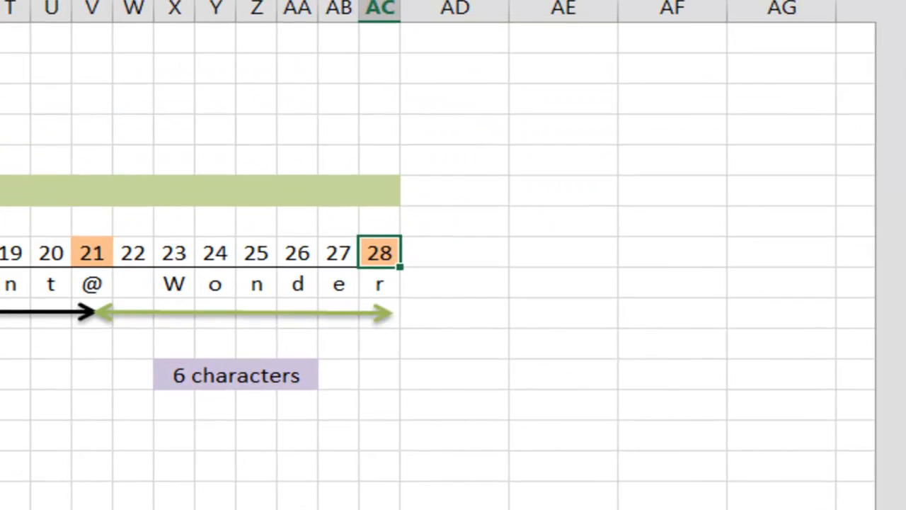
Step: Examine the length in F3 of the Parse sheet and the arguments of the RIGHT formula in G3
{"action": "left_click", "coordinate": [90, 498]}
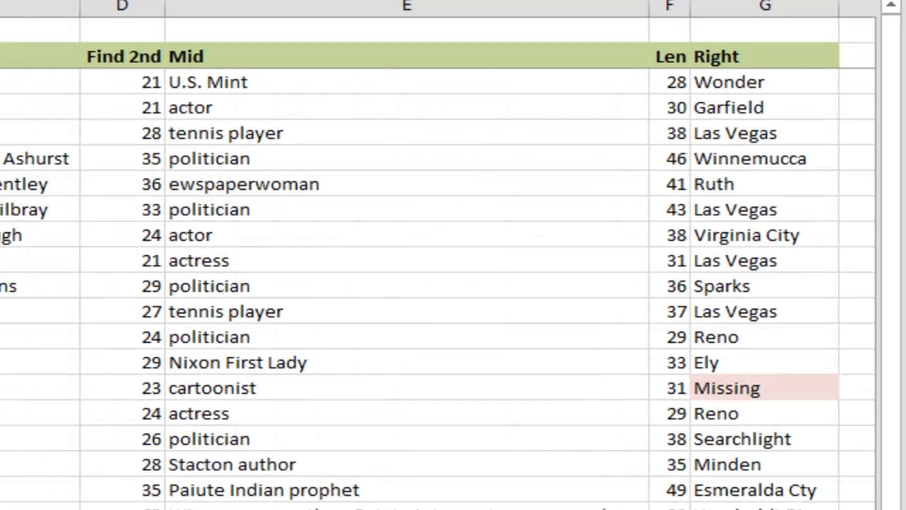
{"action": "left_click", "coordinate": [673, 81]}
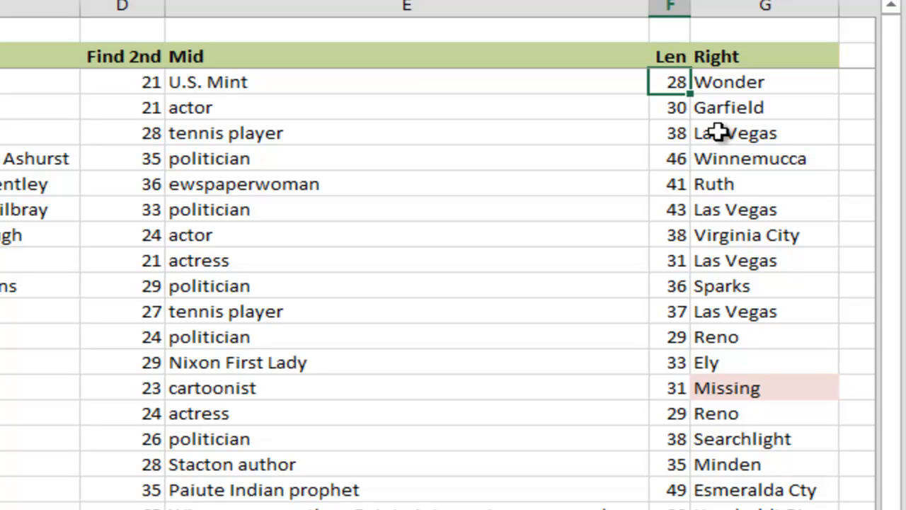
{"action": "left_click", "coordinate": [786, 77]}
{"action": "double_click", "coordinate": [787, 76]}
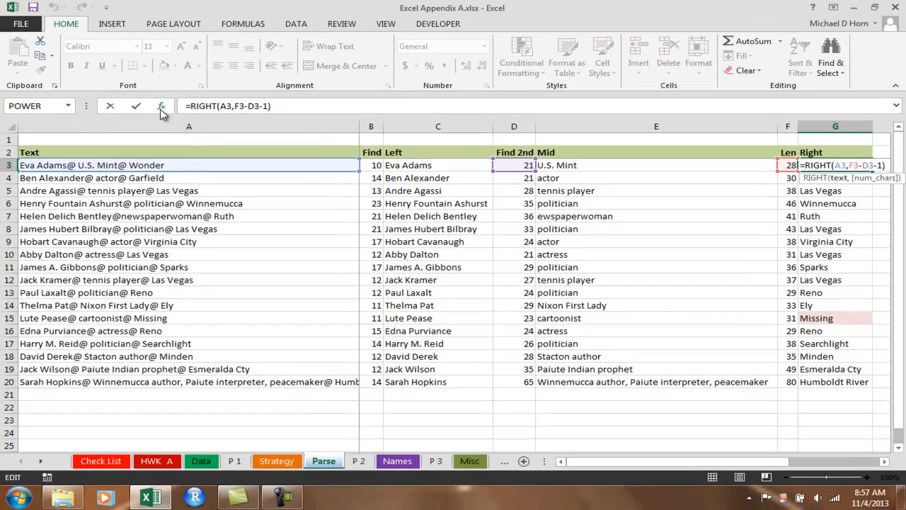
{"action": "left_click", "coordinate": [161, 105]}
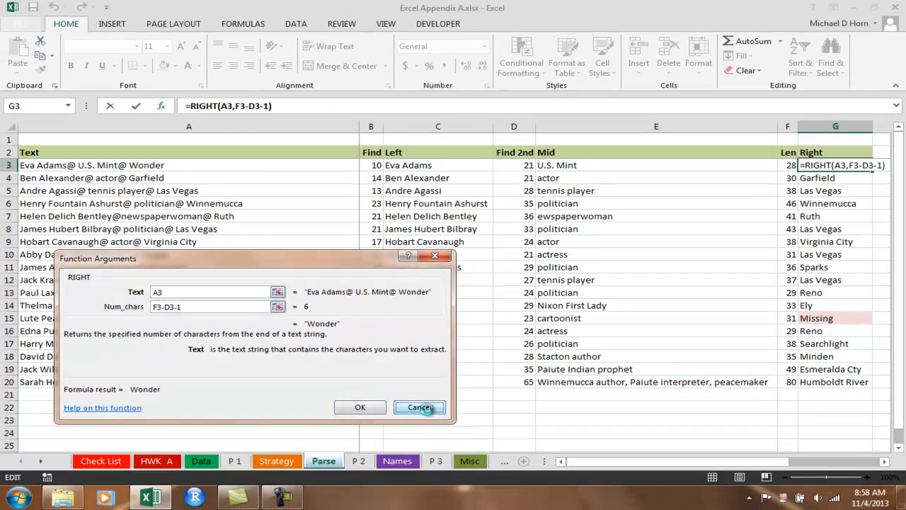
{"action": "left_click", "coordinate": [489, 463]}
Step: Examine the extracted names in the Left column and the cell references of the MID formula in E4
{"action": "left_click_drag", "start_coordinate": [451, 164], "coordinate": [463, 370]}
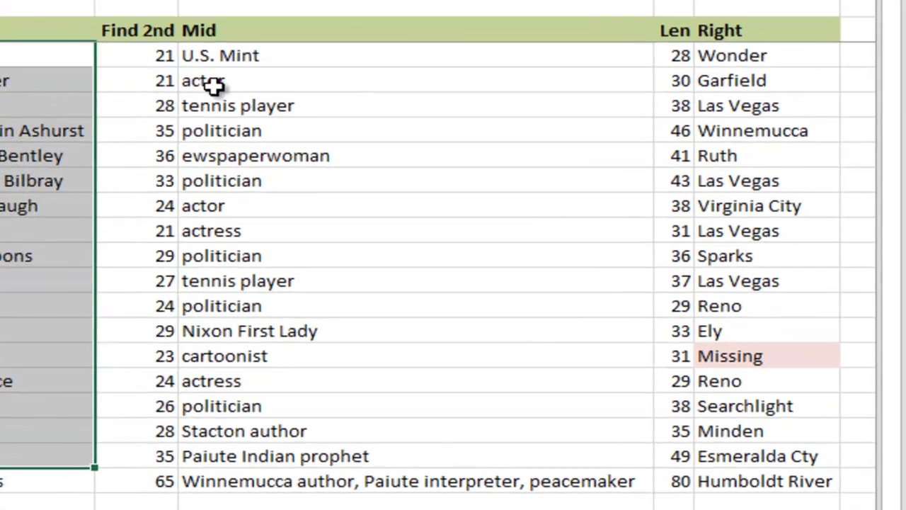
{"action": "left_click", "coordinate": [214, 83]}
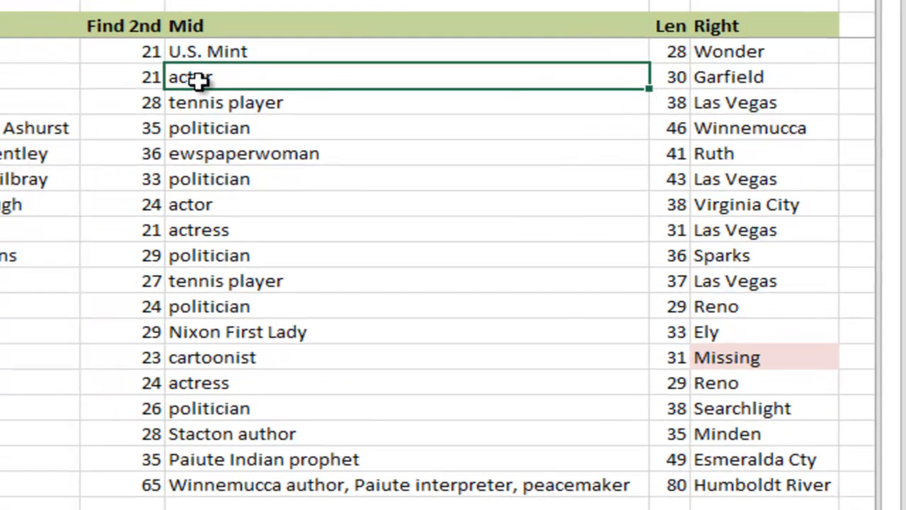
{"action": "left_click", "coordinate": [178, 51]}
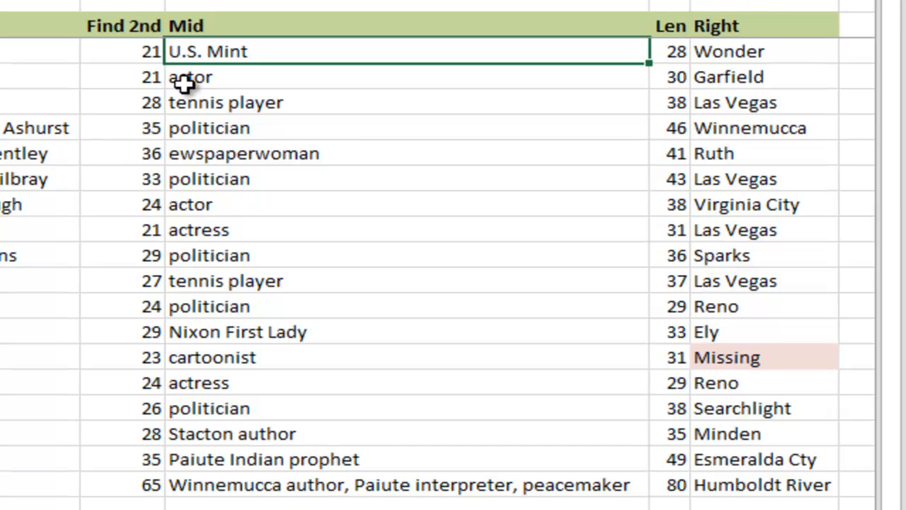
{"action": "left_click", "coordinate": [184, 82]}
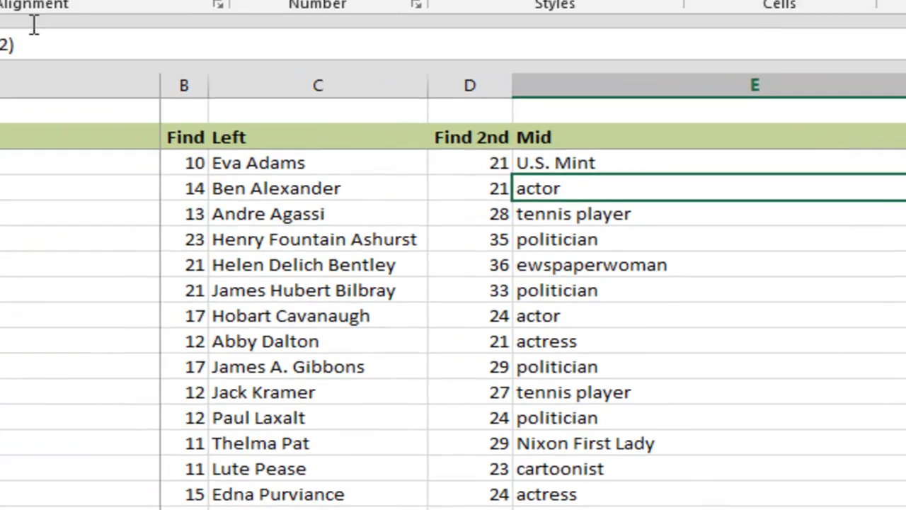
{"action": "left_click", "coordinate": [78, 55]}
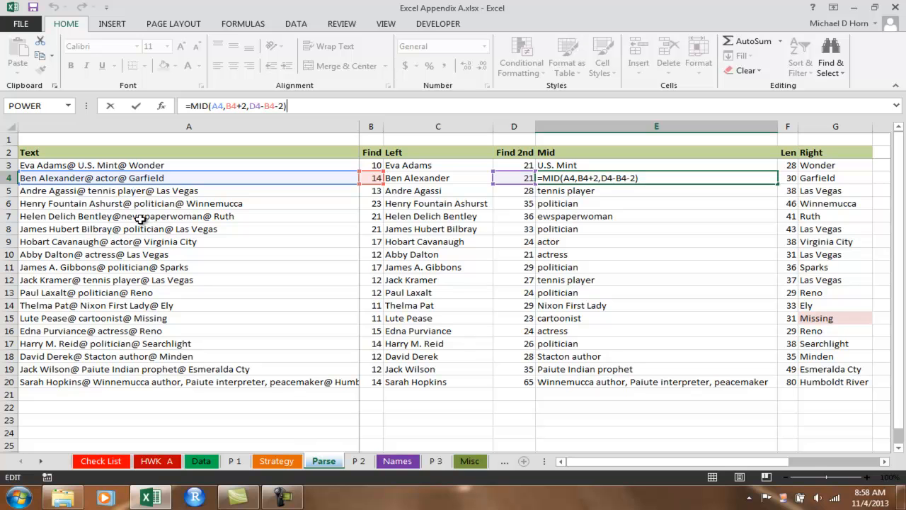
Step: Insert the missing space after the first @ in A7, before "newspaperwoman"
{"action": "left_click", "coordinate": [140, 219]}
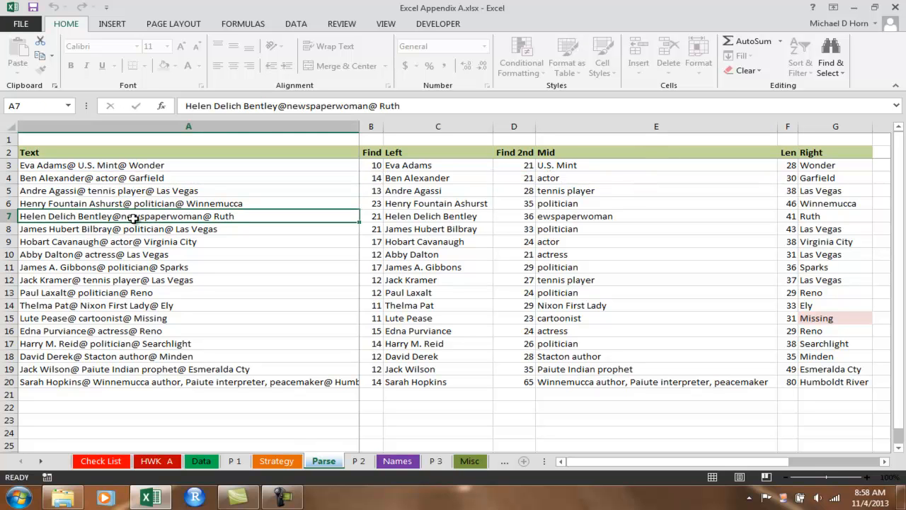
{"action": "left_click", "coordinate": [287, 106]}
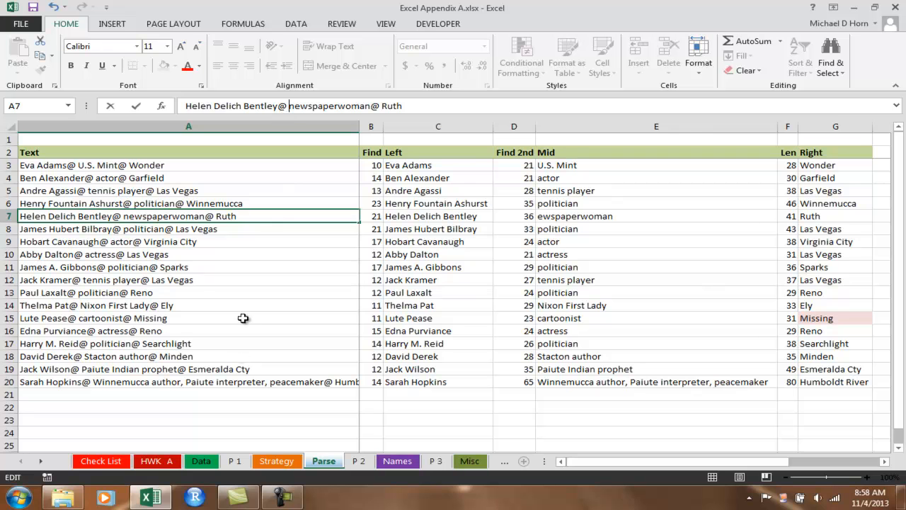
{"action": "left_click", "coordinate": [251, 296]}
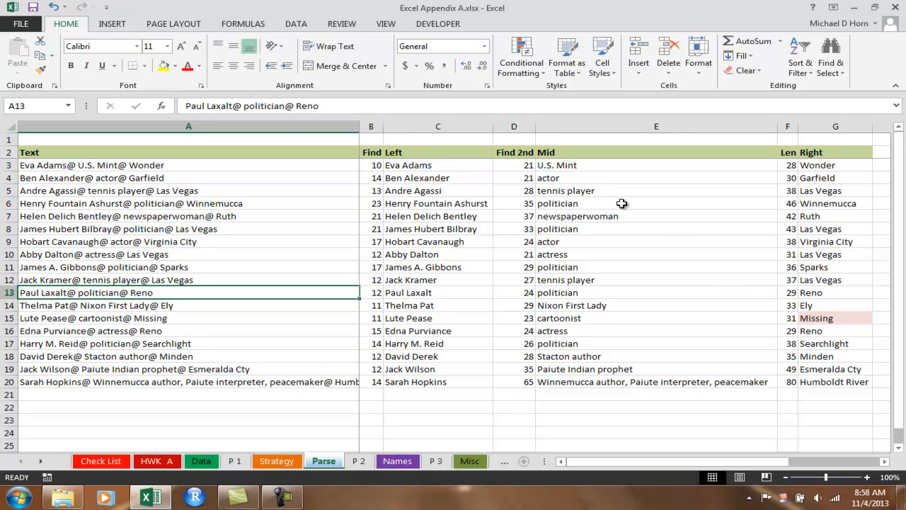
Step: Review the extracted names in C3:C20, then select the Final Version records in D3:D20 of the Data sheet
{"action": "left_click_drag", "start_coordinate": [419, 168], "coordinate": [413, 381]}
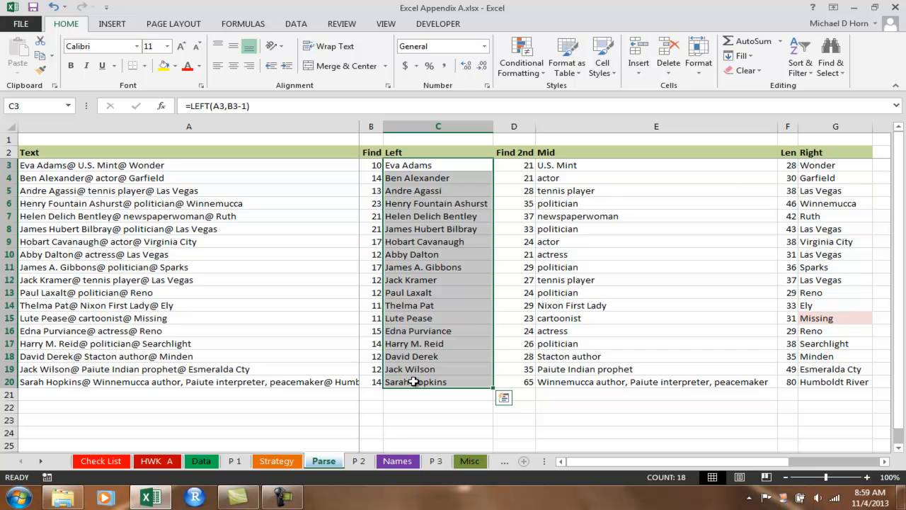
{"action": "left_click", "coordinate": [239, 462]}
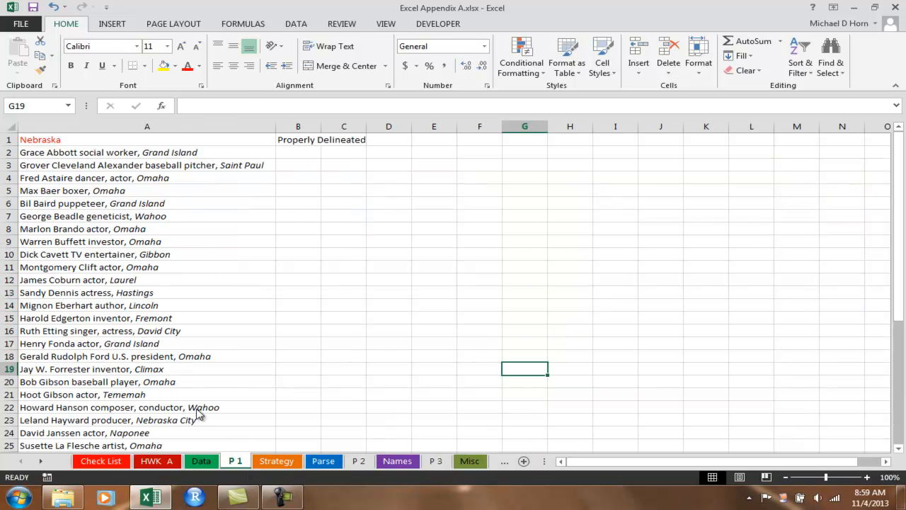
{"action": "left_click", "coordinate": [202, 461]}
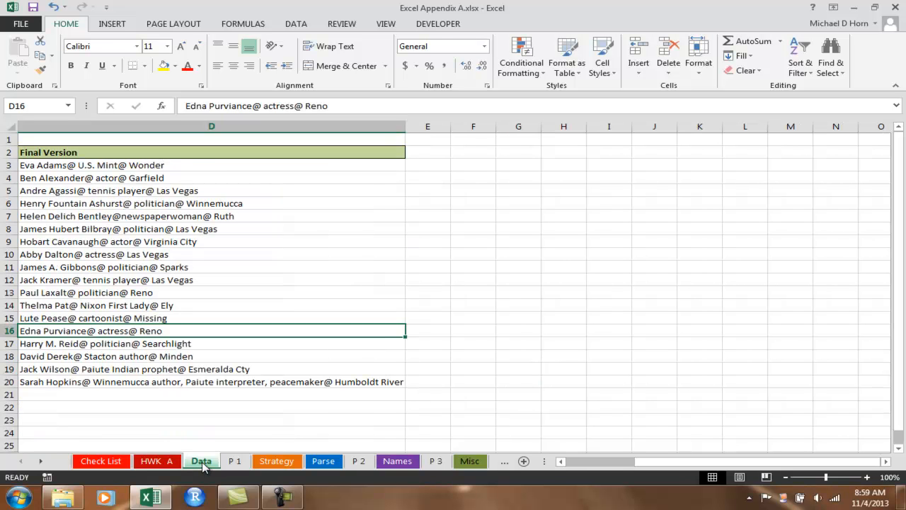
{"action": "left_click_drag", "start_coordinate": [142, 166], "coordinate": [170, 385]}
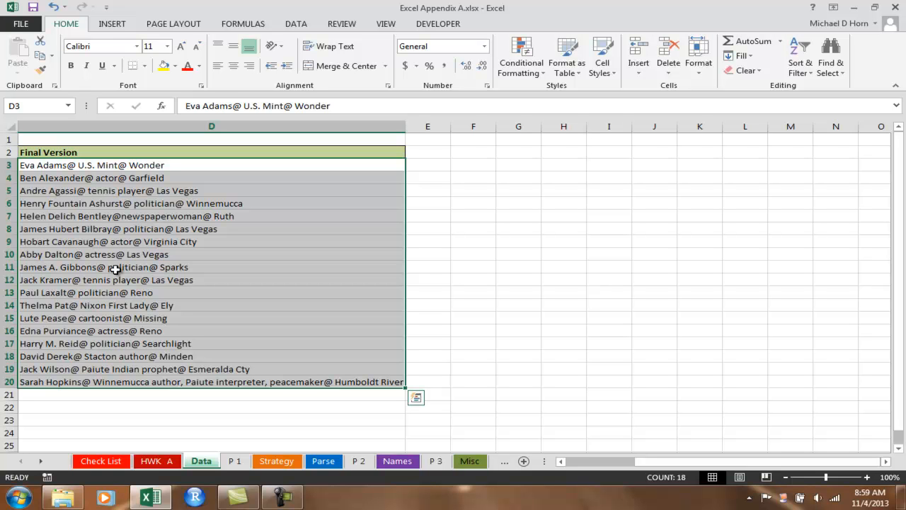
{"action": "left_click", "coordinate": [282, 497]}
{"action": "left_click", "coordinate": [876, 443]}
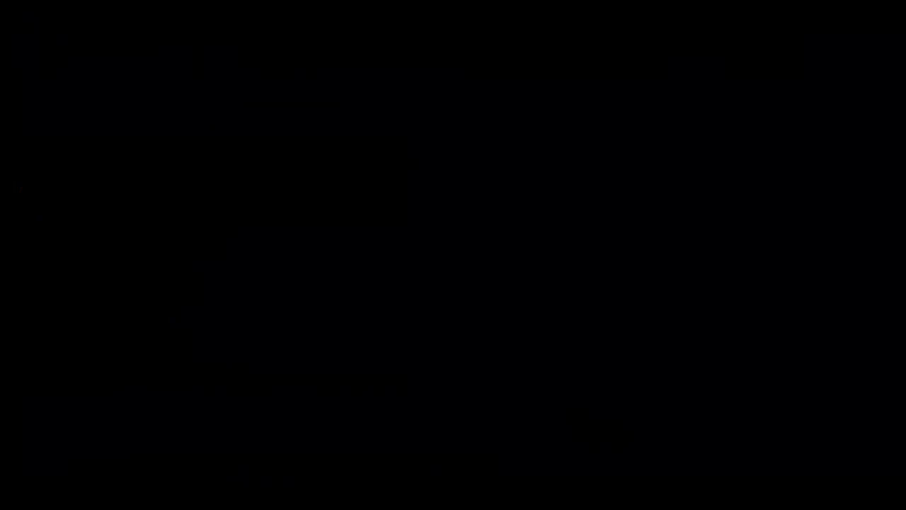